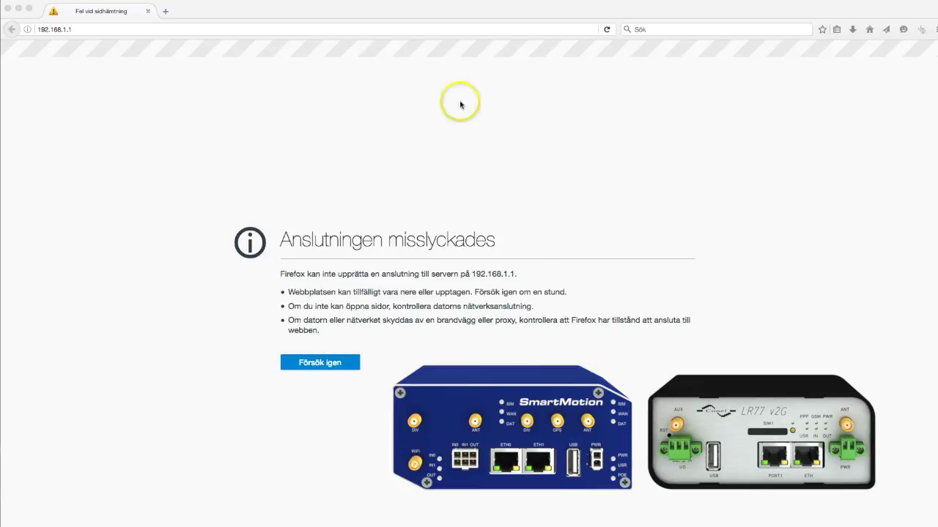
click(243, 12)
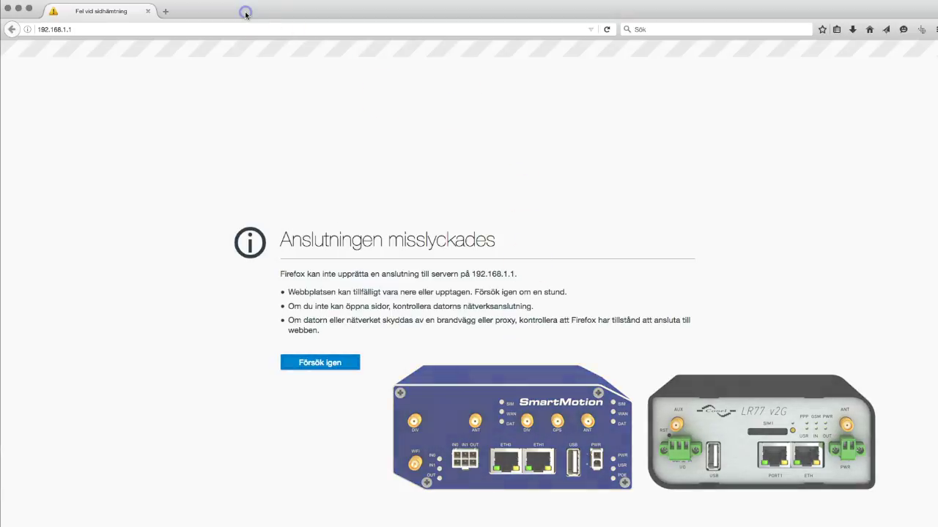
click(106, 29)
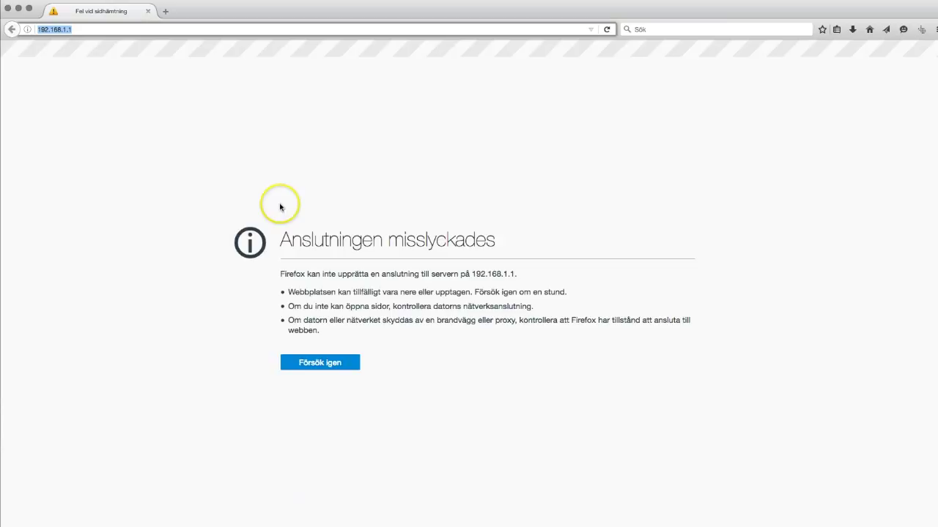
click(505, 274)
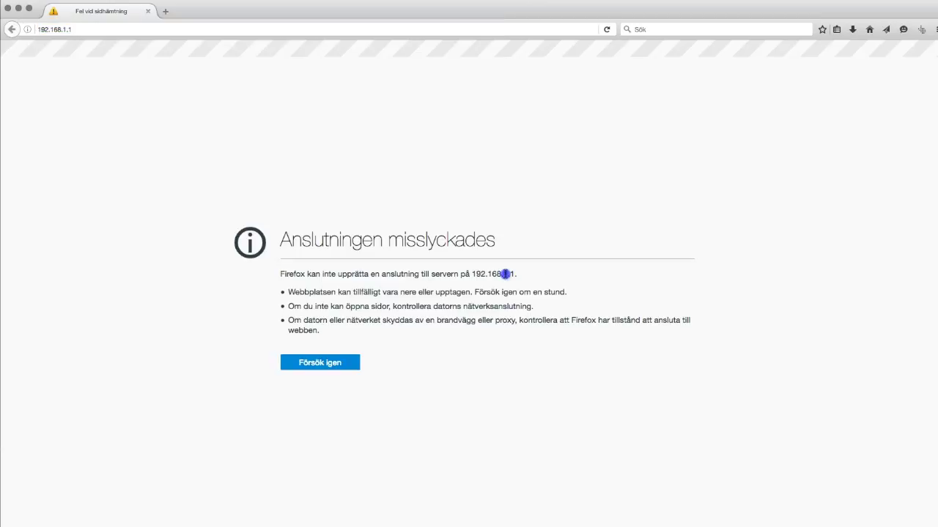
drag(518, 275, 474, 274)
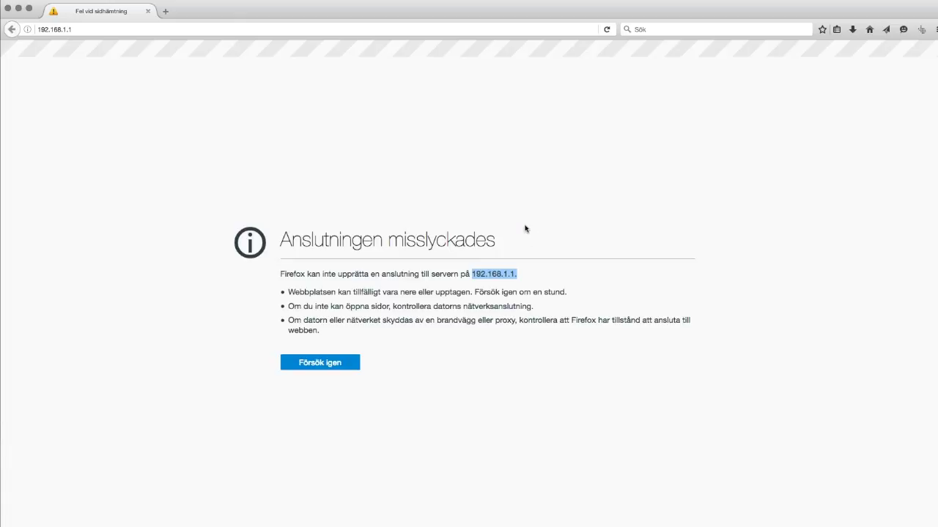
click(529, 278)
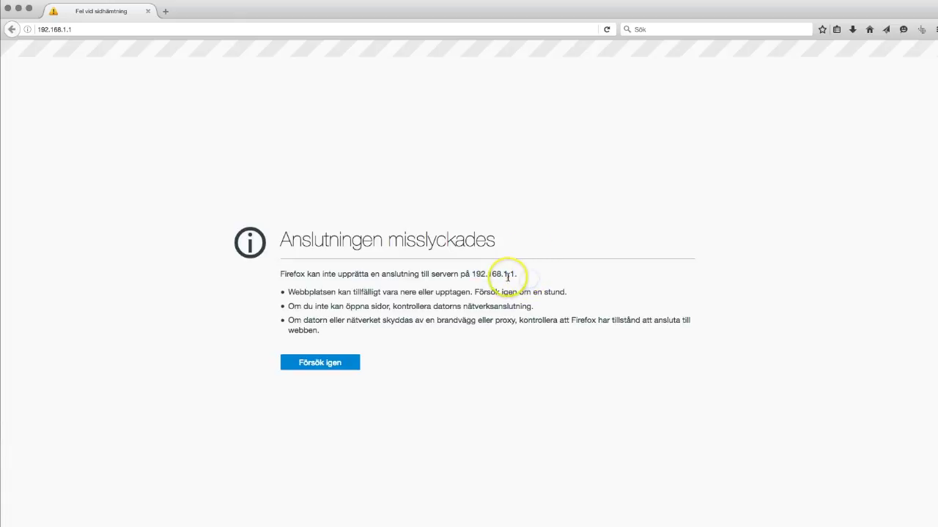
click(501, 274)
double_click(505, 273)
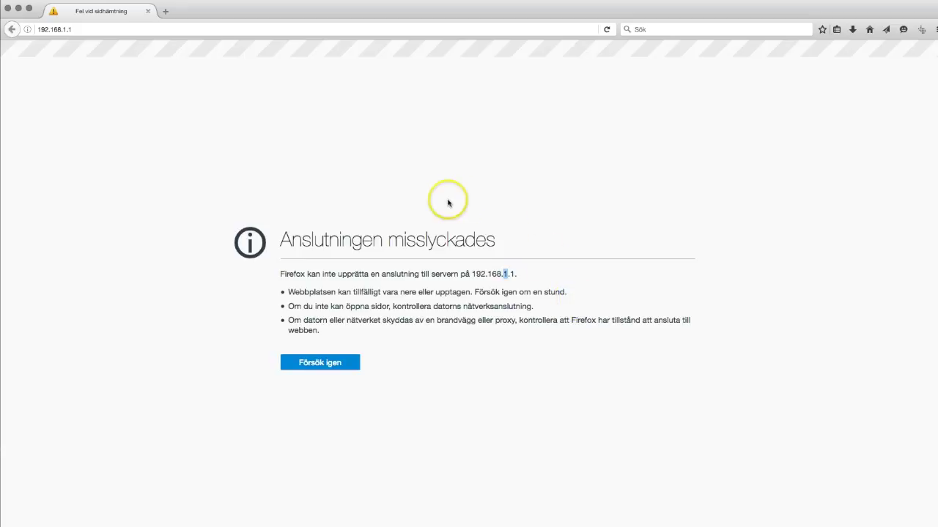
Load the router's web interface at 192.168.1.1 and log in as root with the account password
click(145, 29)
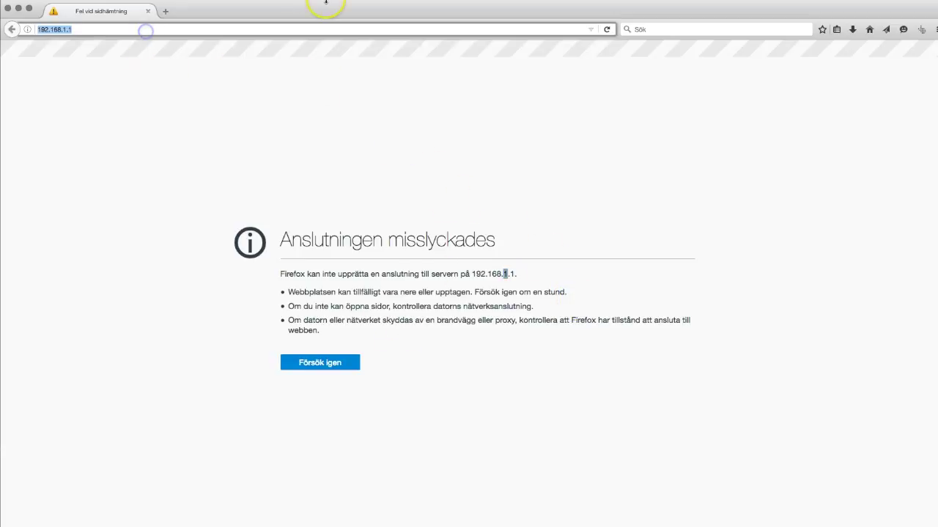
key(Return)
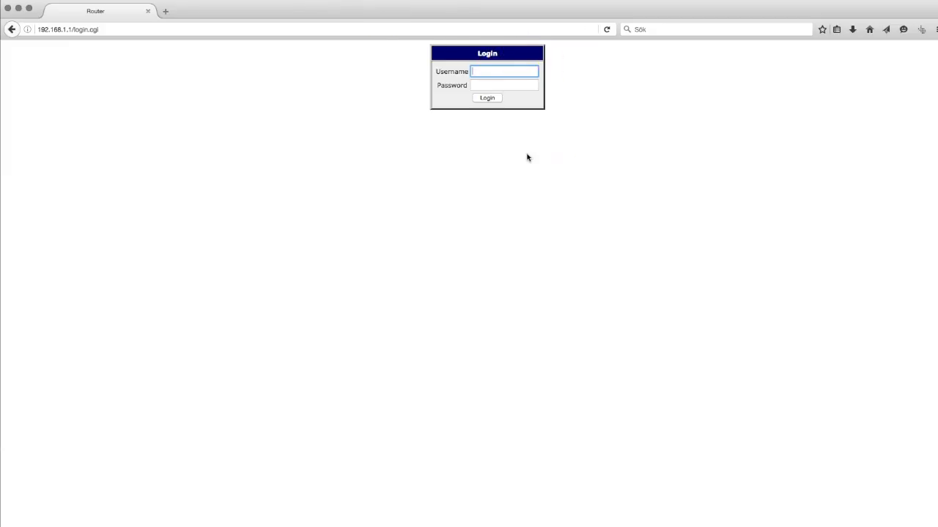
text(oot)
key(Tab)
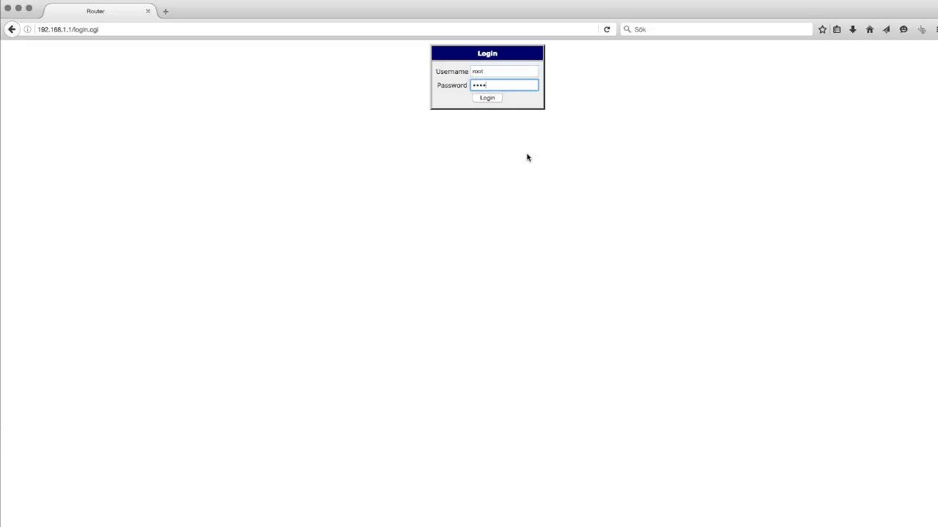
click(487, 97)
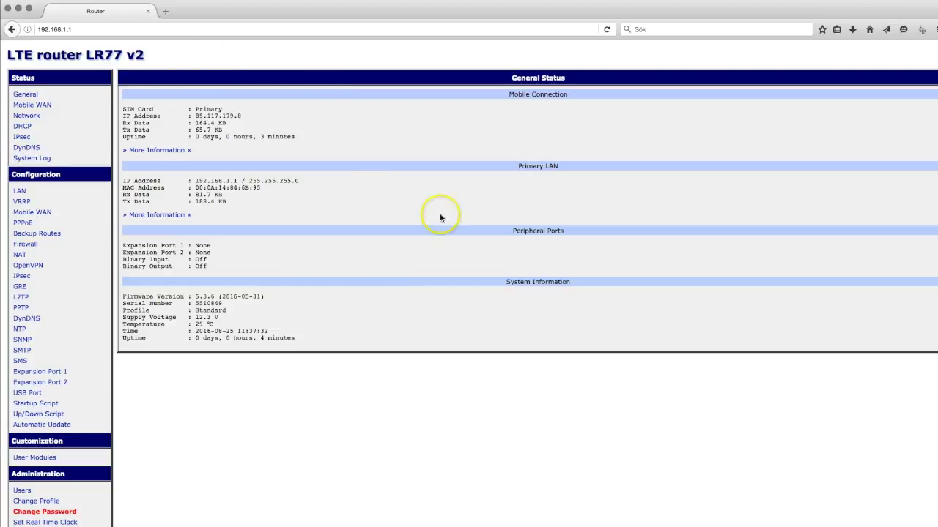
Check the operator, network technology, signal strength and signal quality in the router's Mobile WAN status
click(44, 106)
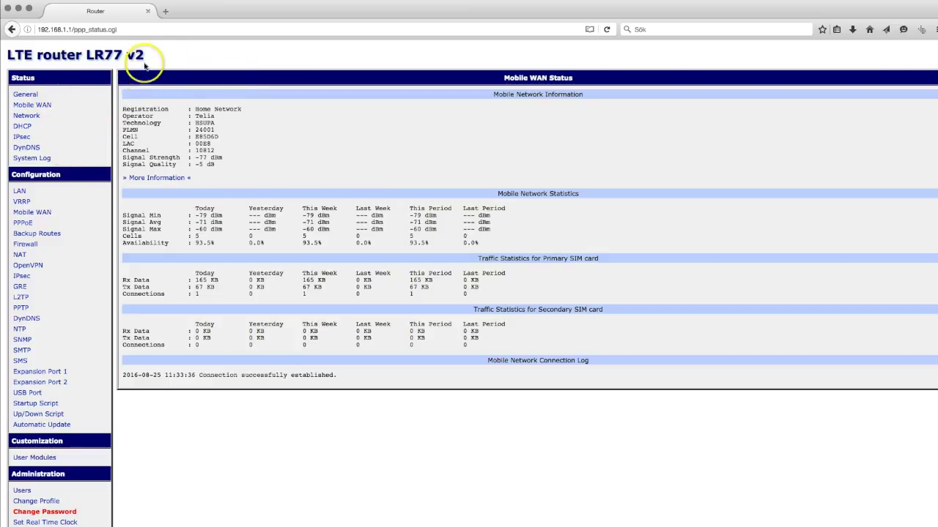
click(194, 115)
drag(195, 115, 216, 124)
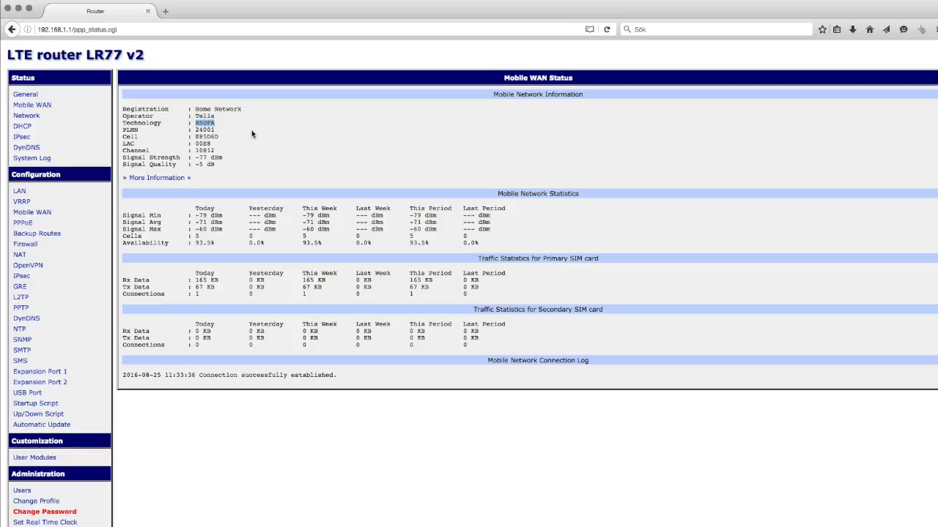
click(196, 123)
drag(196, 124, 217, 126)
drag(196, 158, 214, 166)
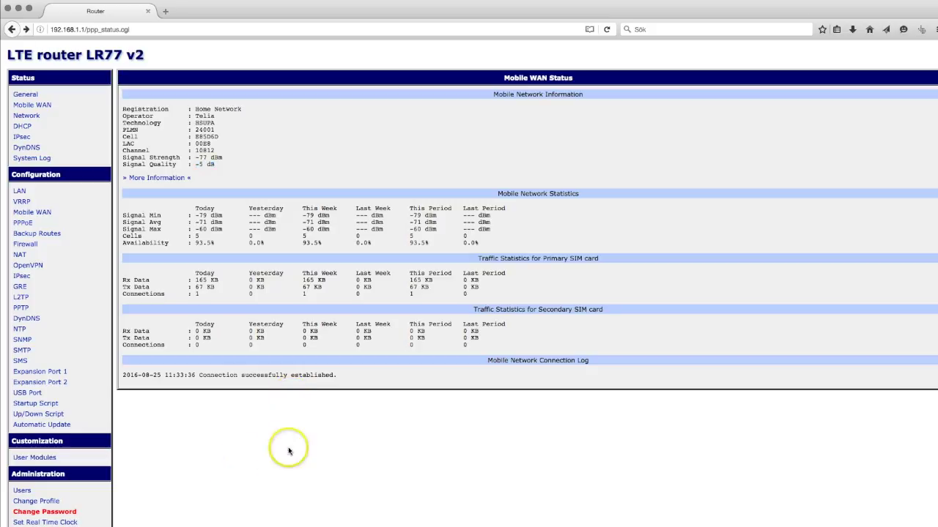
Open User Administration, look at the root account's password-change form and return to the user list without applying anything
click(22, 491)
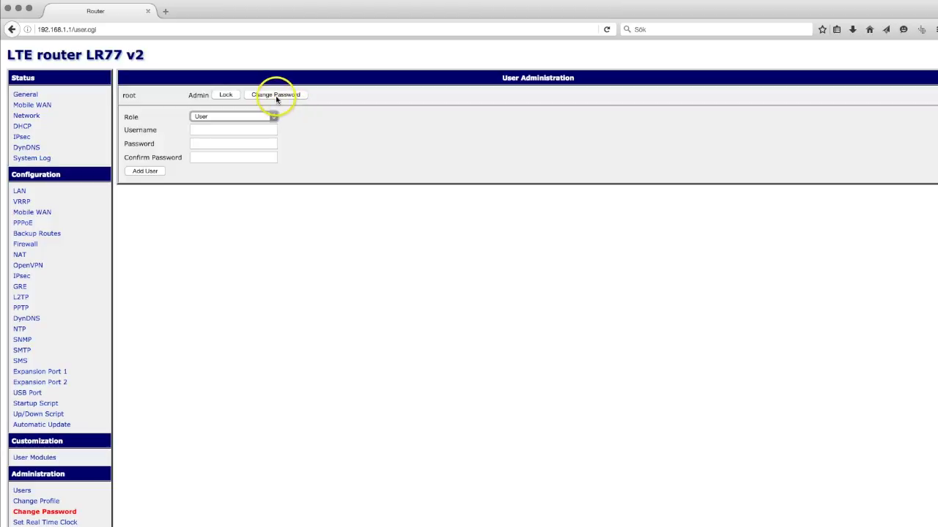
click(276, 96)
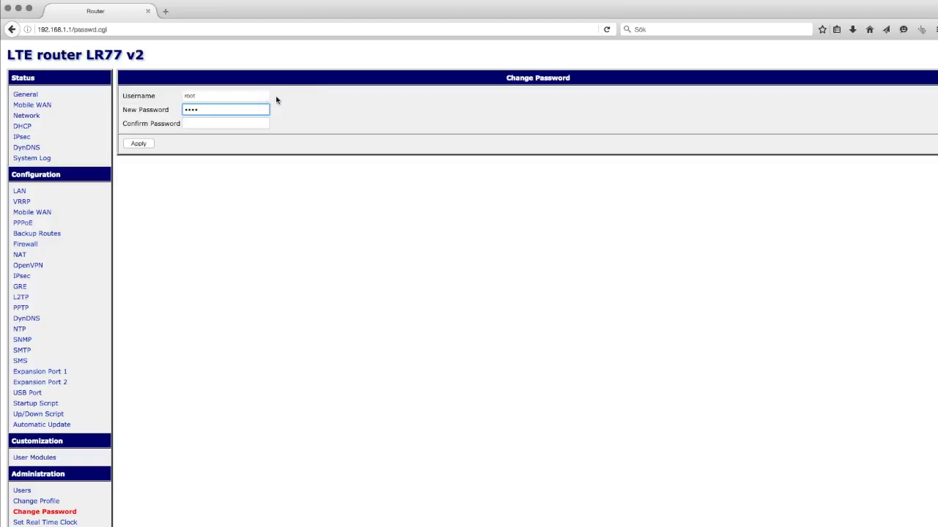
click(187, 97)
click(222, 114)
double_click(184, 109)
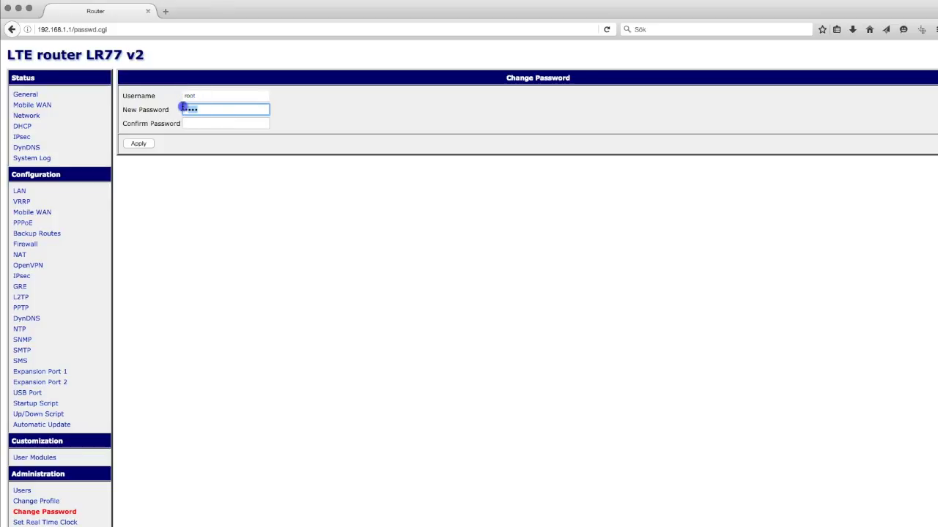
click(11, 30)
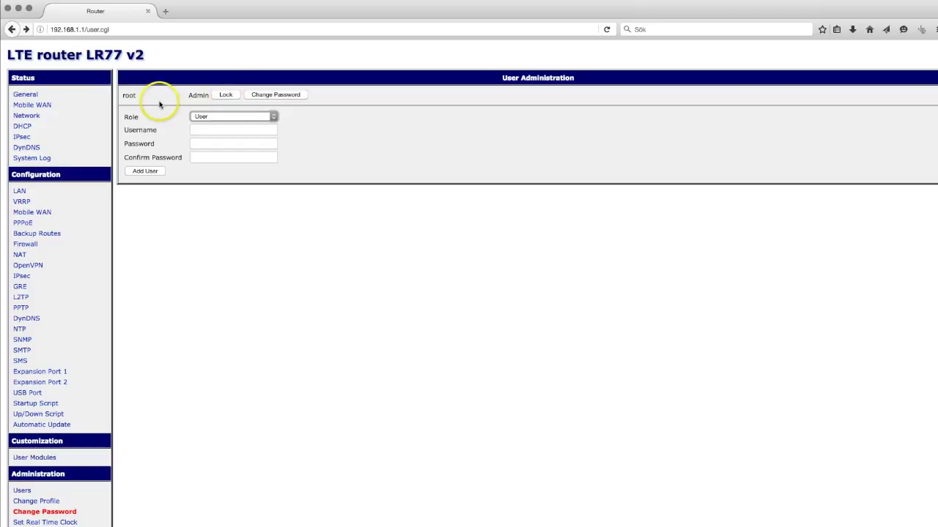
Set the new user's role to Admin and enter admin as the username
click(226, 119)
click(225, 124)
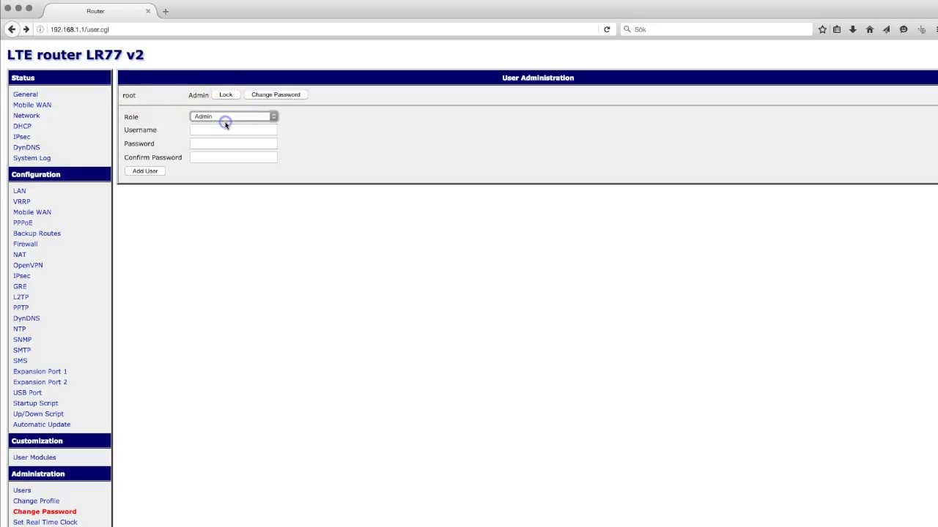
click(197, 130)
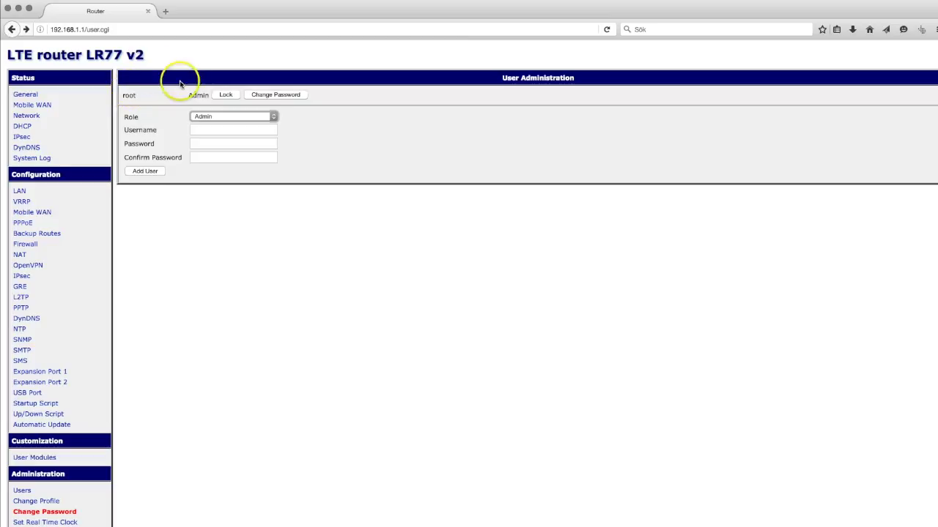
click(222, 130)
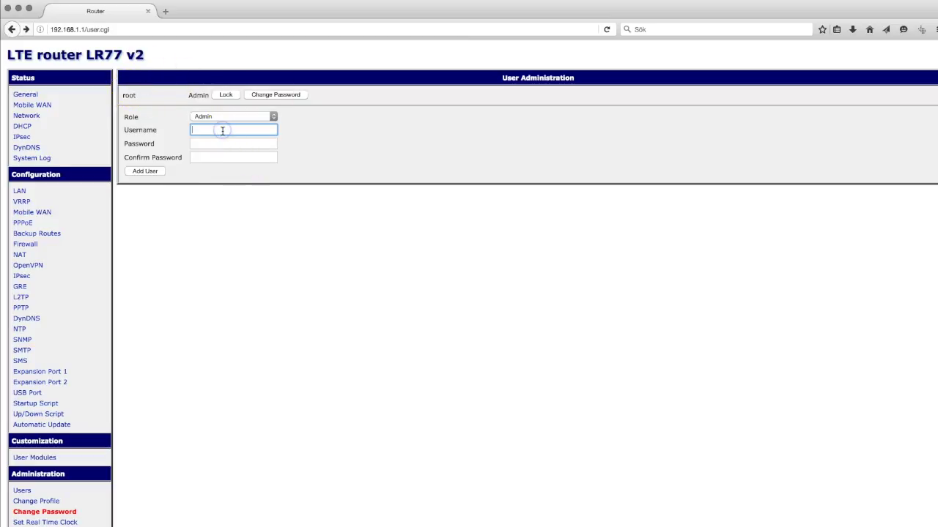
text(admi)
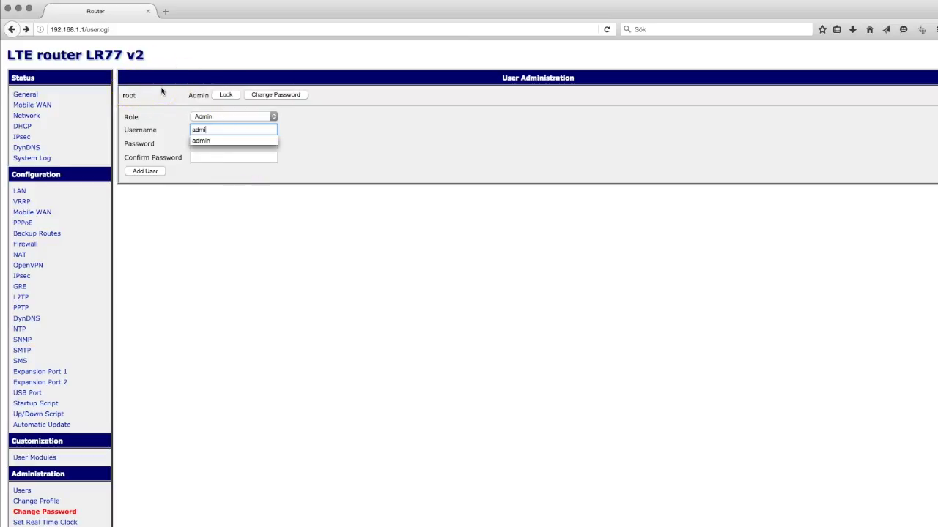
Enter and confirm the new admin user's password, add the user, update the browser's saved login and return to the user list
key(Tab)
text(•••••••)
key(super+a)
text(•••••)
key(Tab)
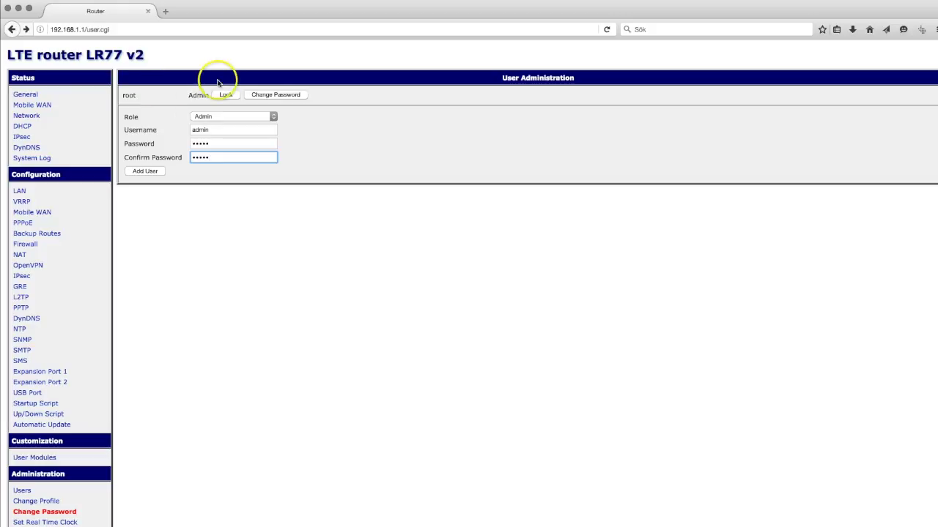
click(152, 172)
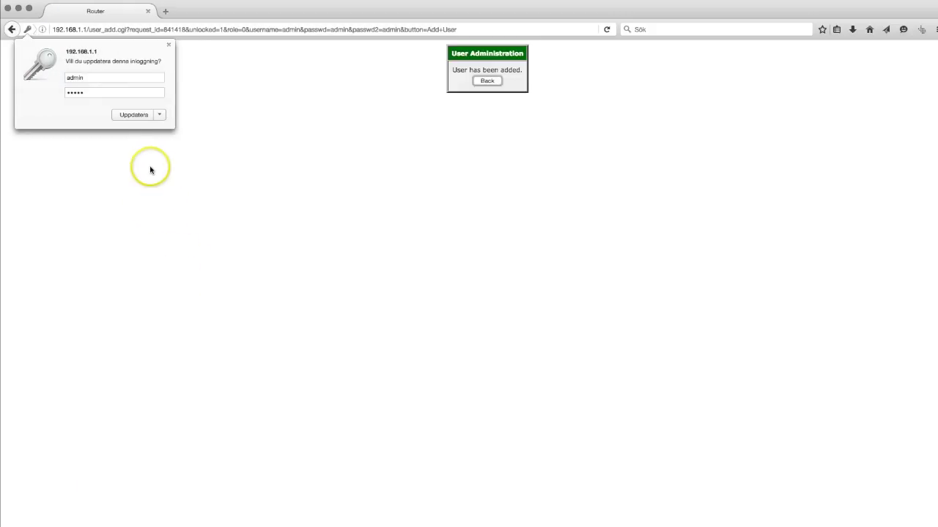
click(136, 115)
click(489, 81)
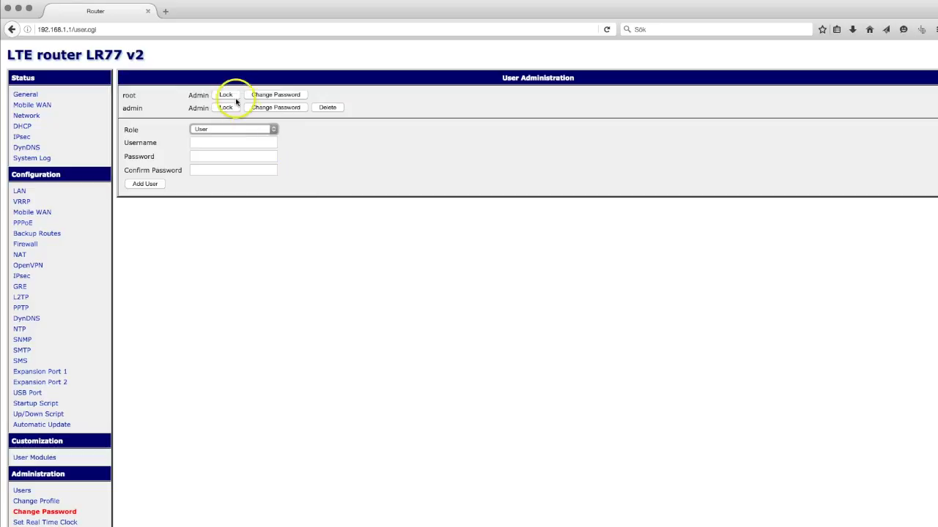
Lock the root account and log out of the router
click(226, 96)
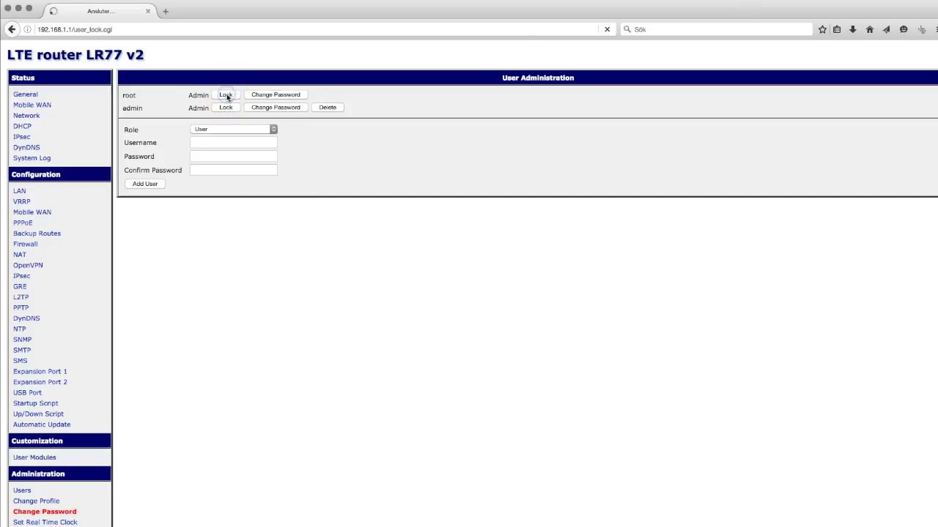
click(487, 81)
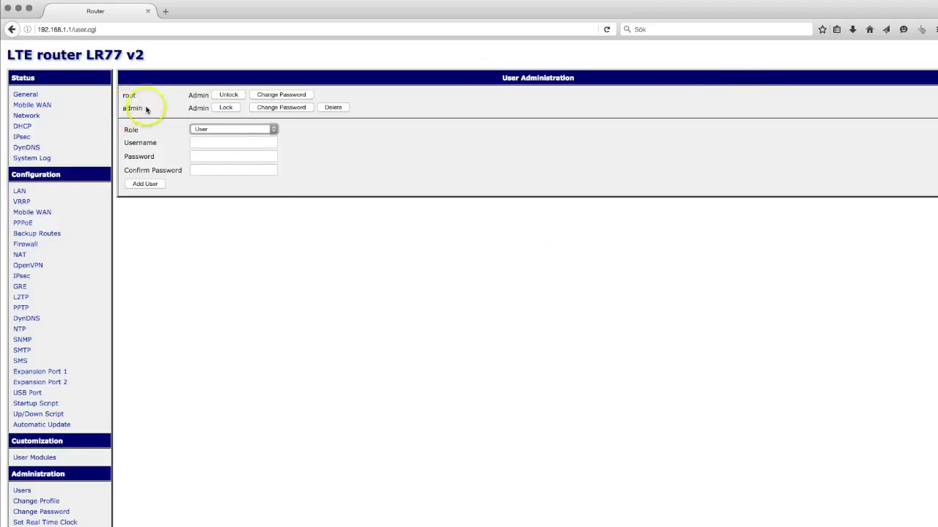
scroll(215, 402, down, 2)
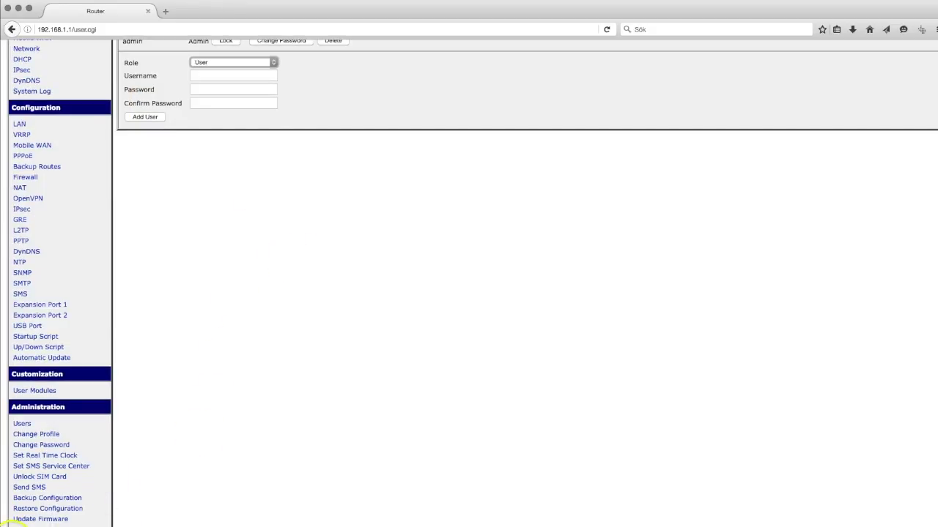
click(82, 516)
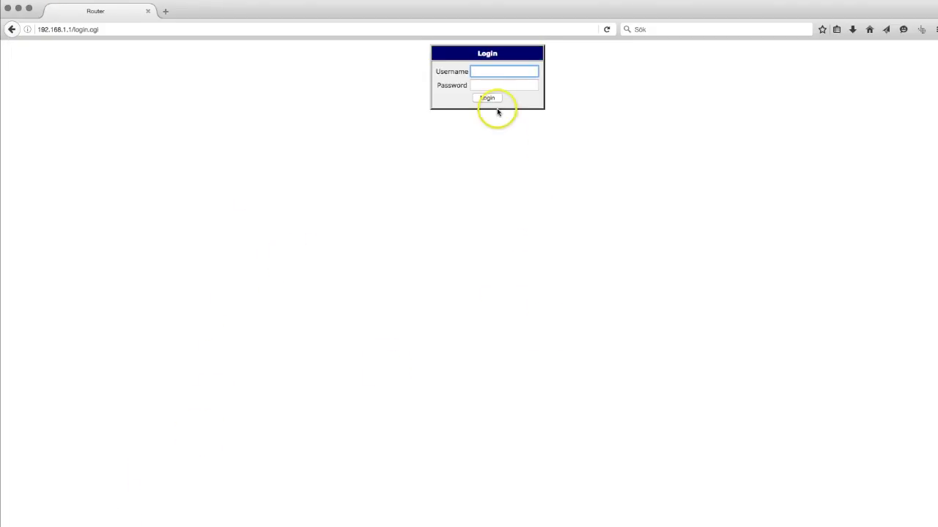
Try to log in as root with the account password
text(a)
key(BackSpace)
text(roo)
key(Down)
key(Return)
key(Return)
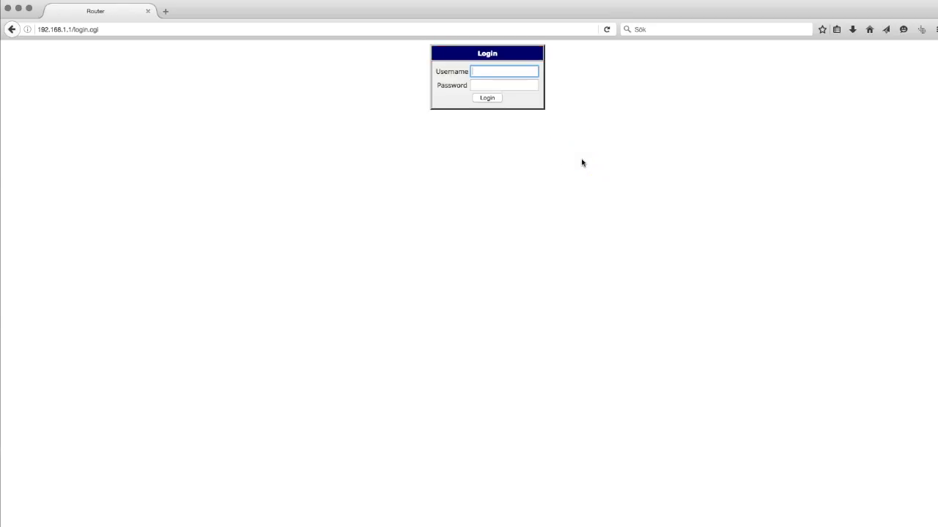
Log in to the router as admin with the account password
text(admin)
click(532, 89)
click(484, 100)
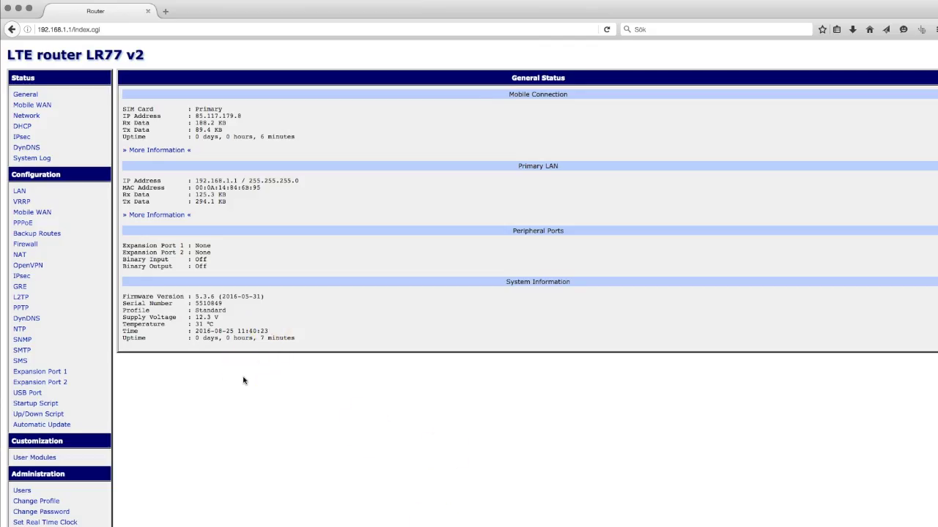
Look over the router's navigation sections and open the Mobile WAN status page
scroll(244, 380, down, 3)
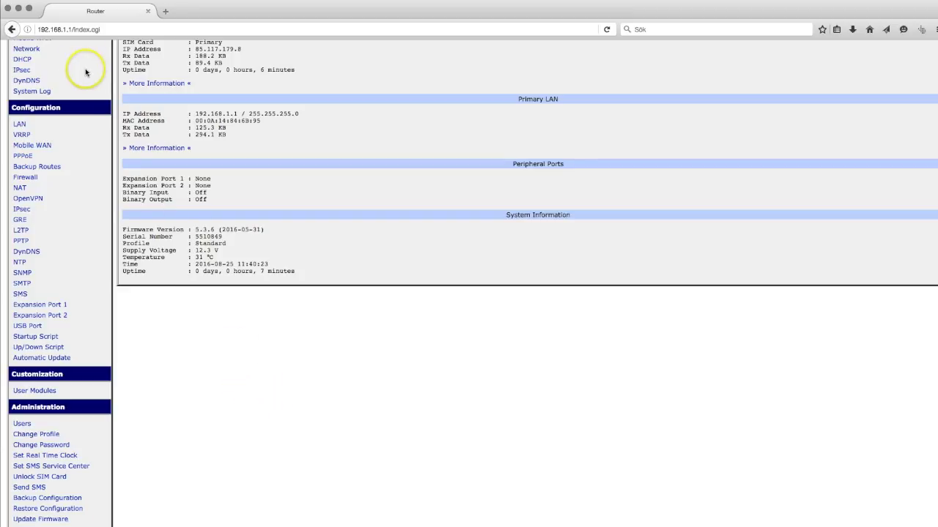
scroll(144, 304, up, 3)
click(31, 106)
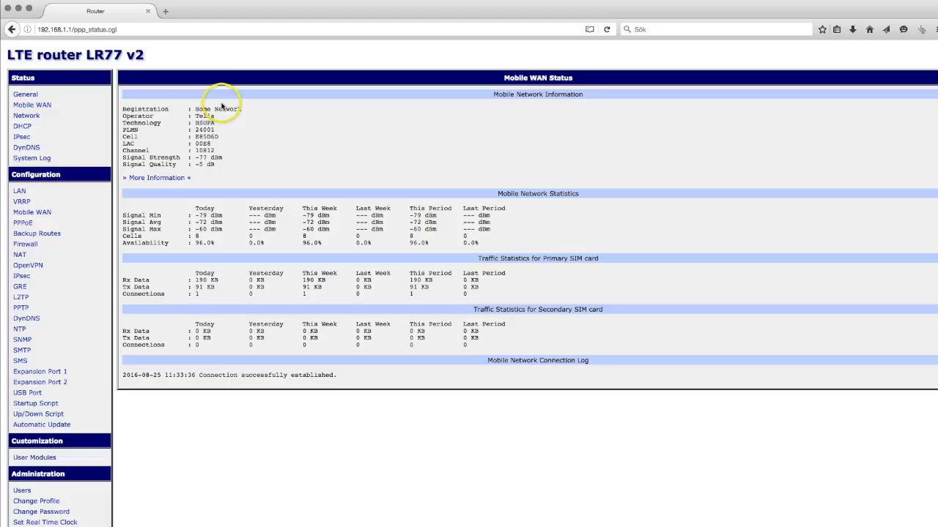
Open the Mobile WAN configuration and examine the APN, DNS, connection check and SIM card settings
click(48, 212)
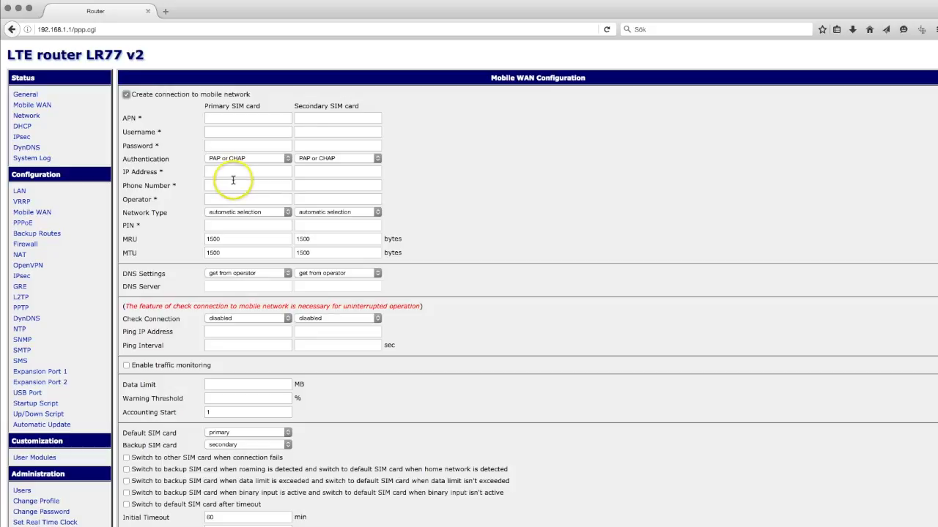
click(224, 117)
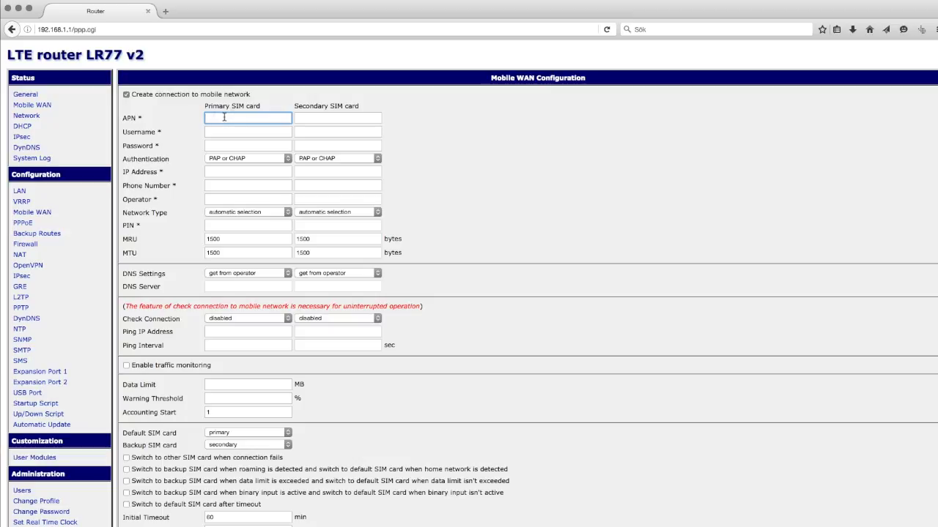
scroll(256, 307, down, 2)
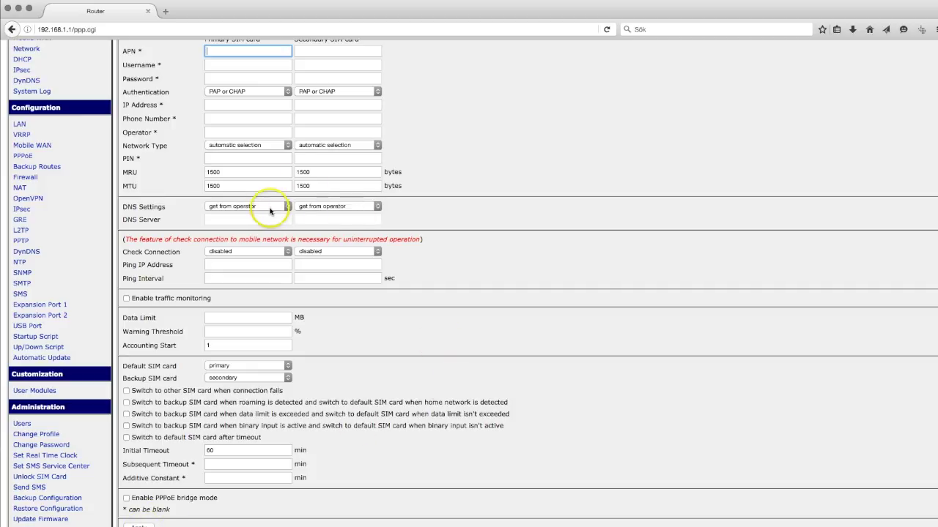
scroll(268, 208, up, 2)
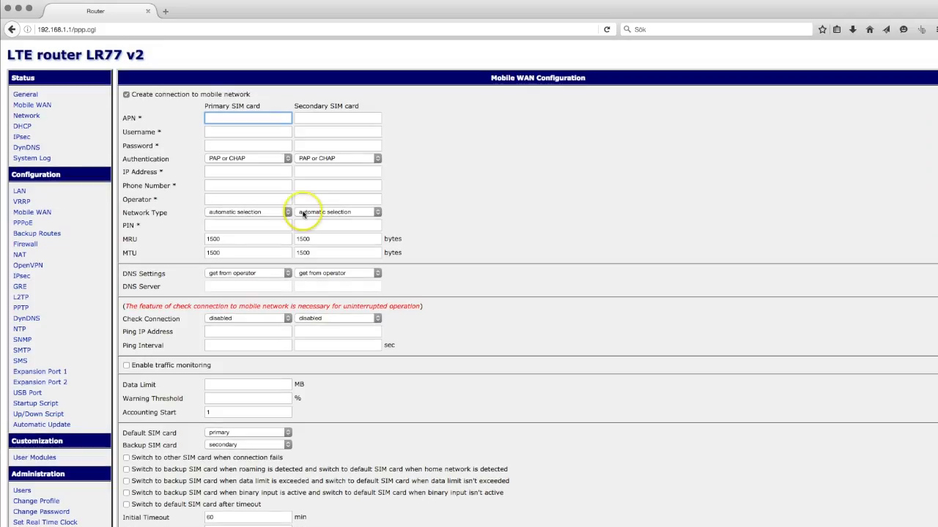